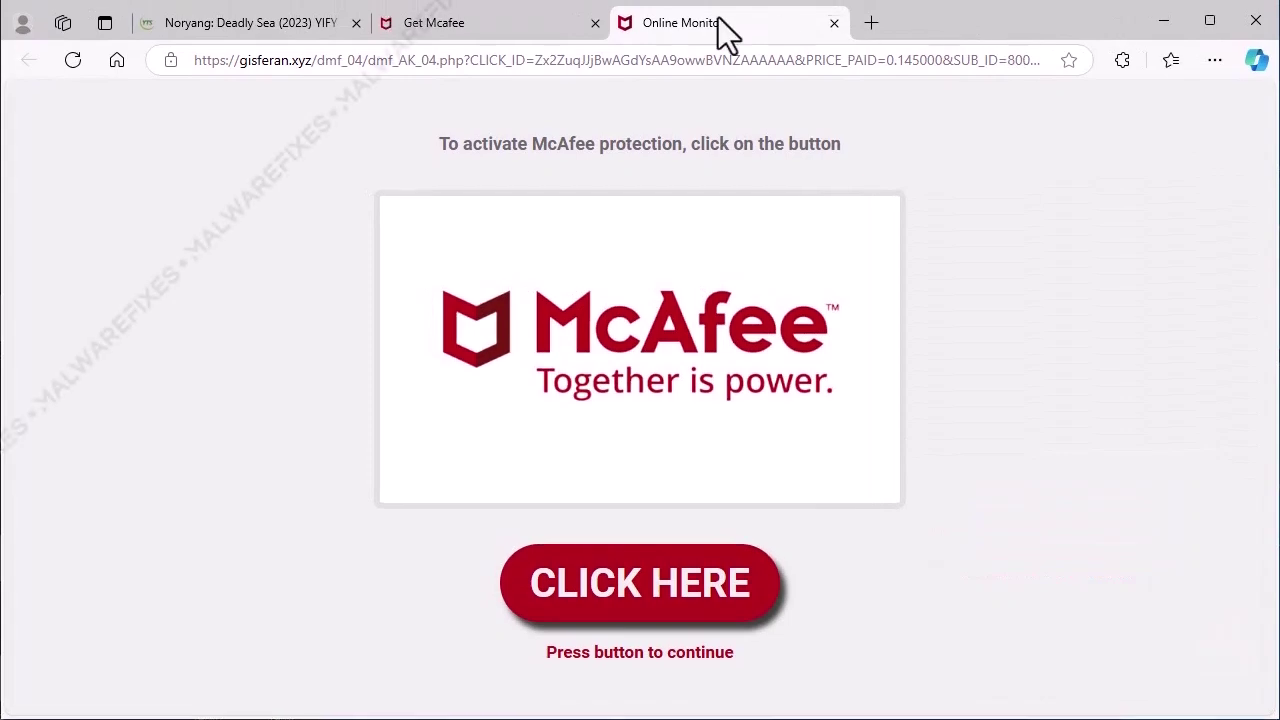
- Close the Noryang movie tab and highlight the gisferan.xyz domain in Edge's address bar
click(356, 22)
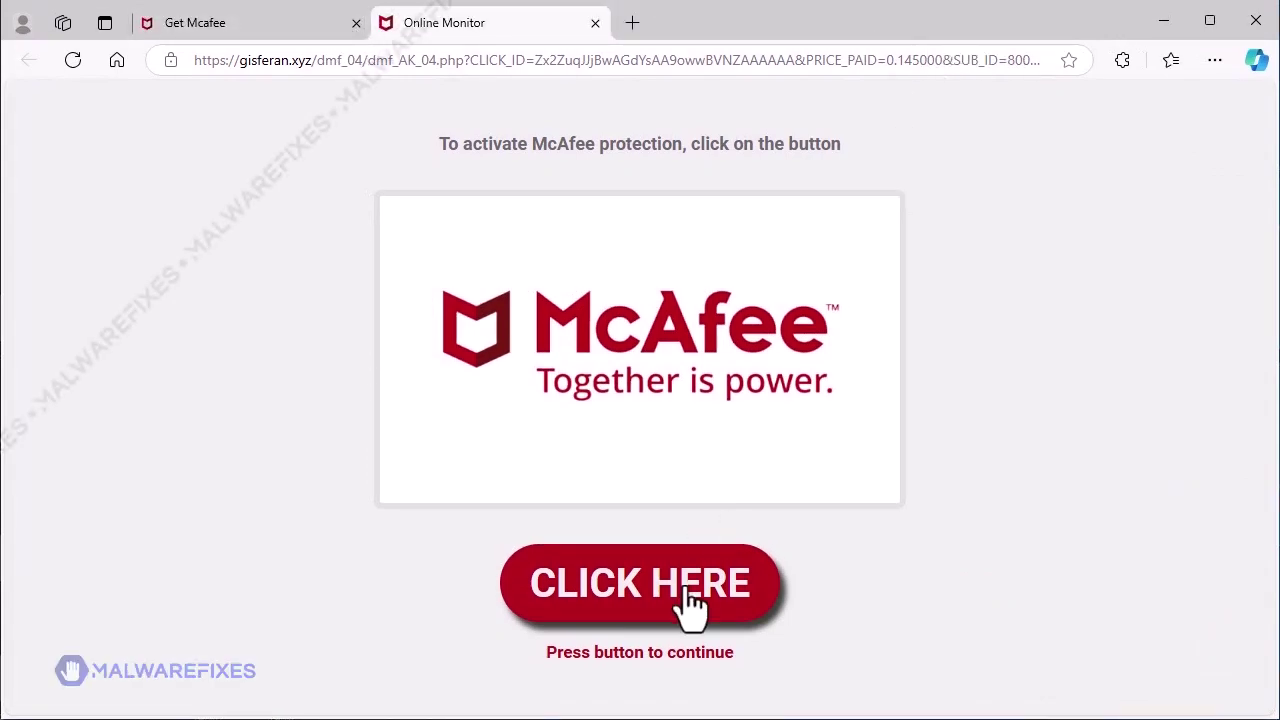
click(290, 60)
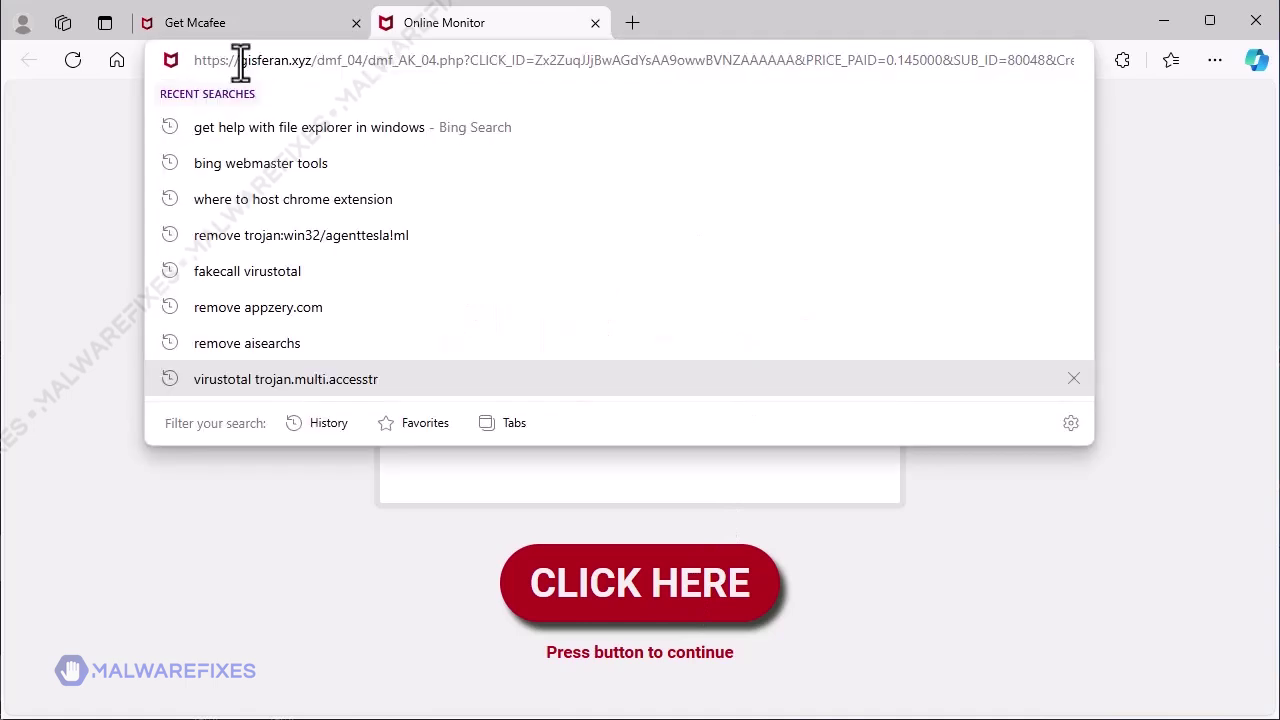
drag(240, 60, 312, 60)
click(1106, 528)
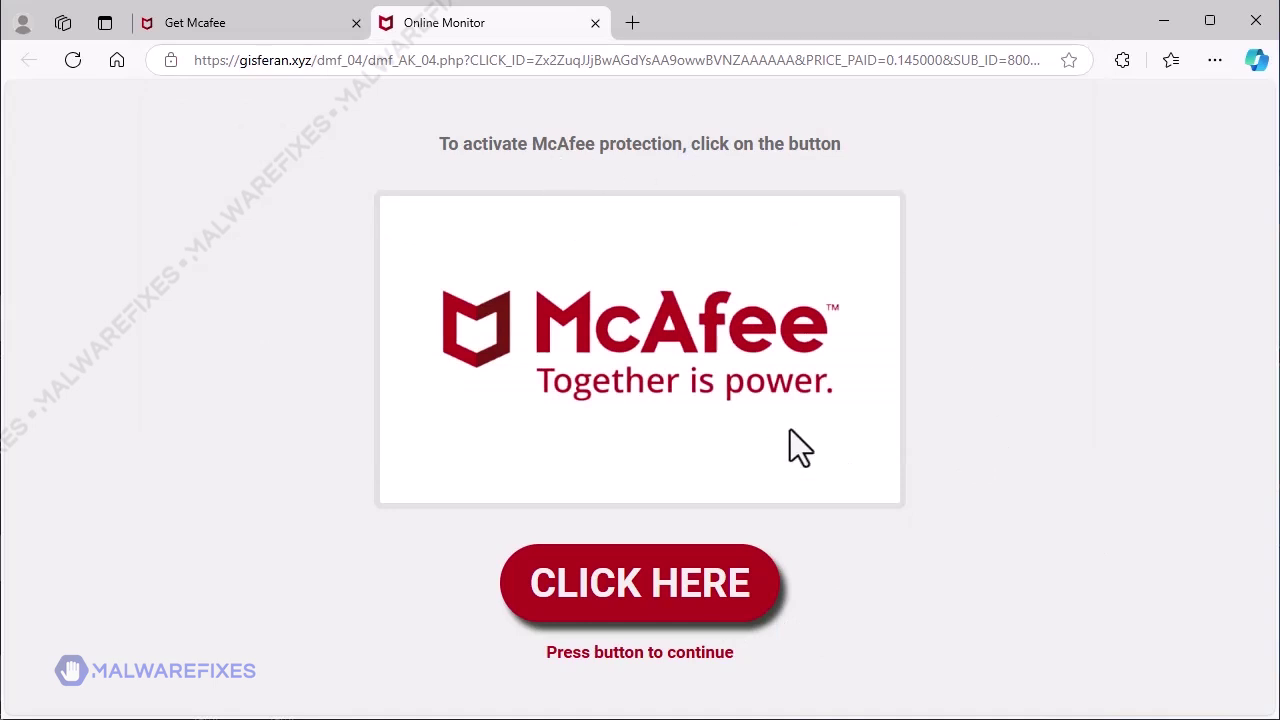
click(408, 60)
click(77, 228)
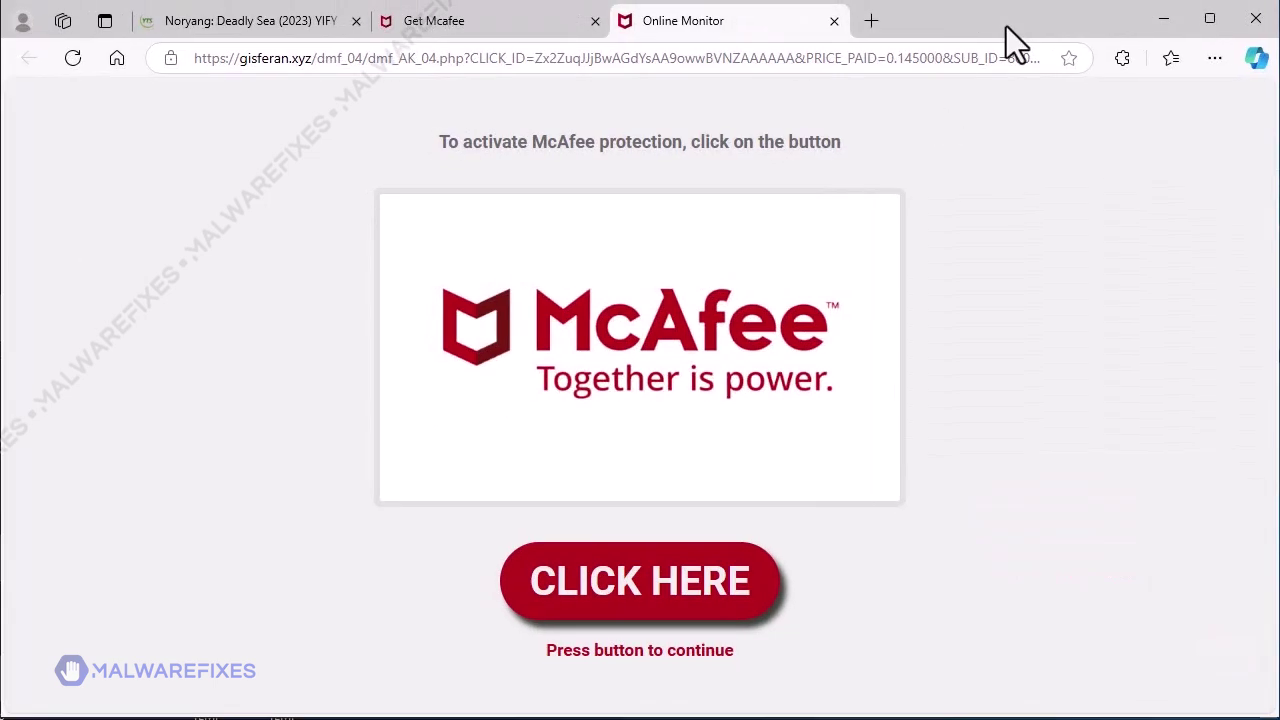
- Close the Noryang tab again and re-highlight the gisferan.xyz domain in the address bar
click(357, 23)
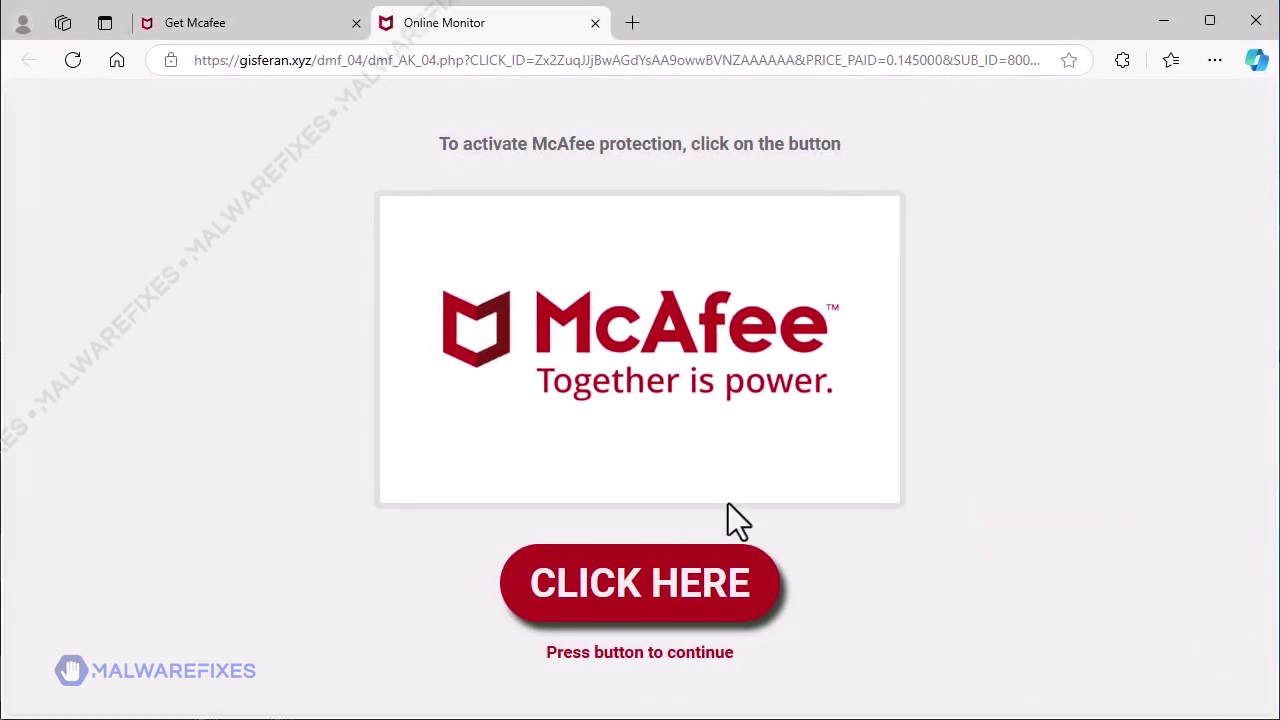
click(282, 60)
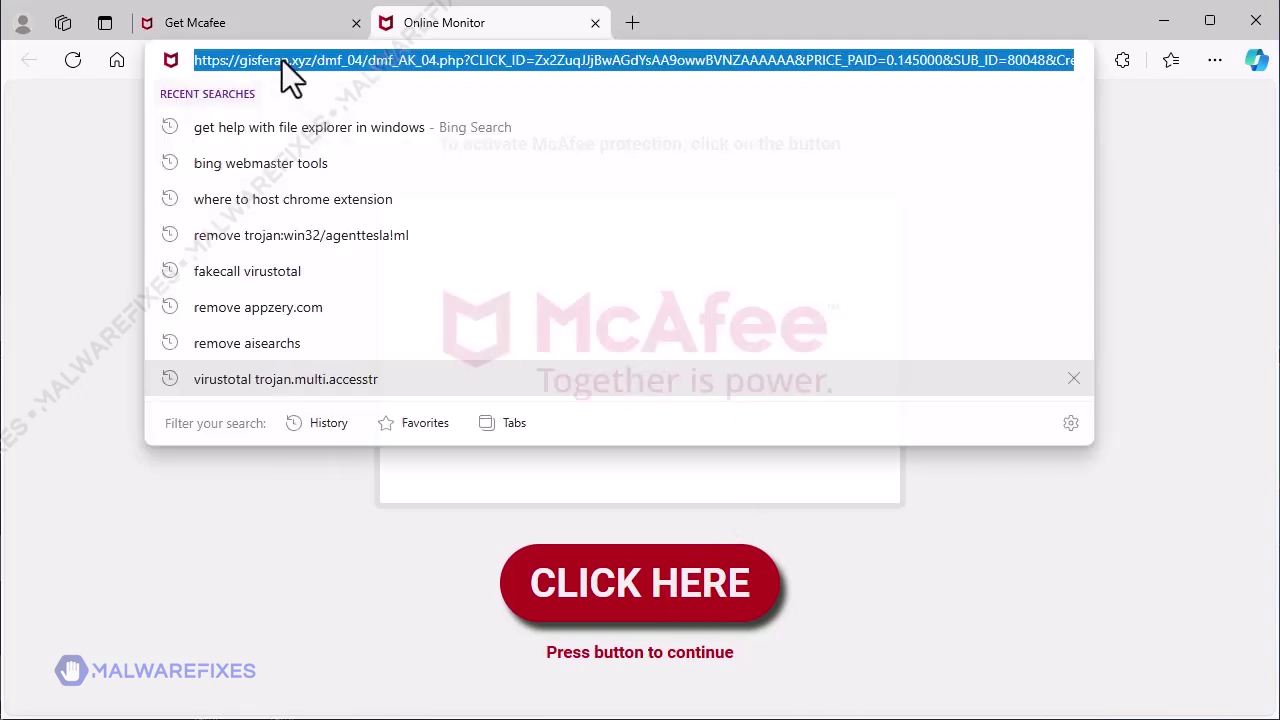
drag(240, 60, 313, 60)
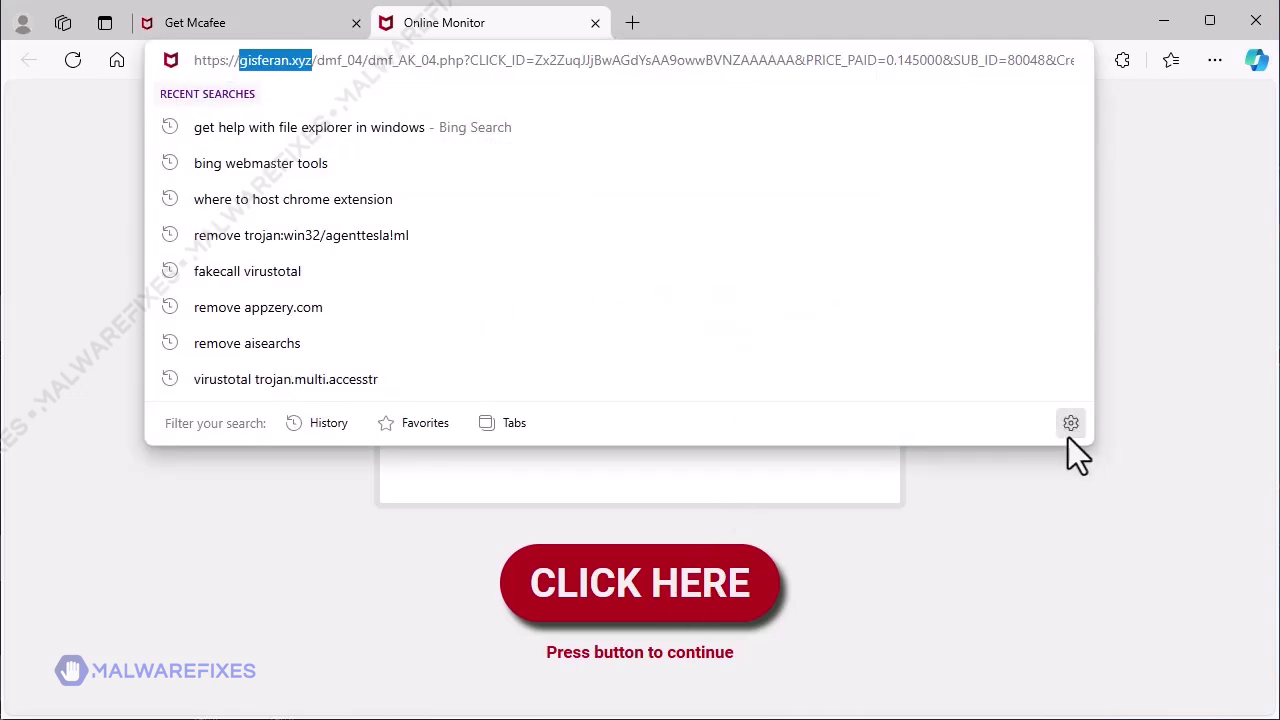
click(1106, 528)
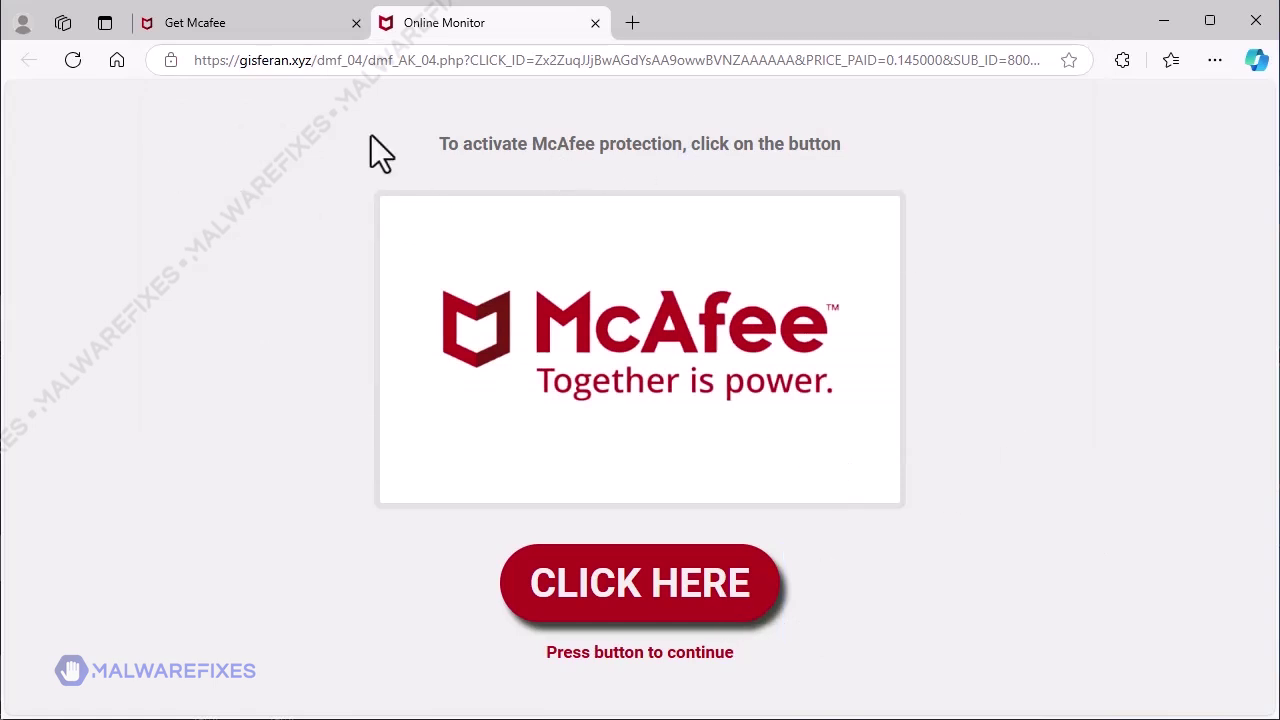
click(410, 62)
click(78, 248)
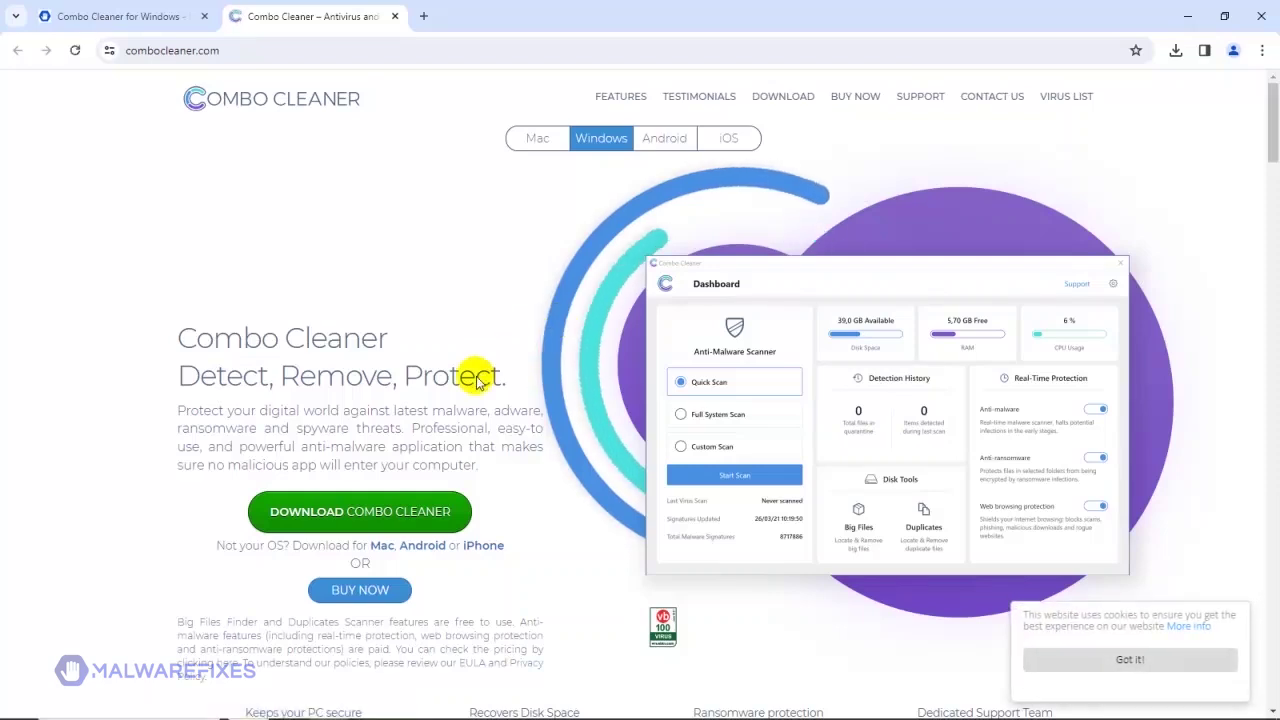
- Download the Combo Cleaner Windows installer from combocleaner.com
click(424, 522)
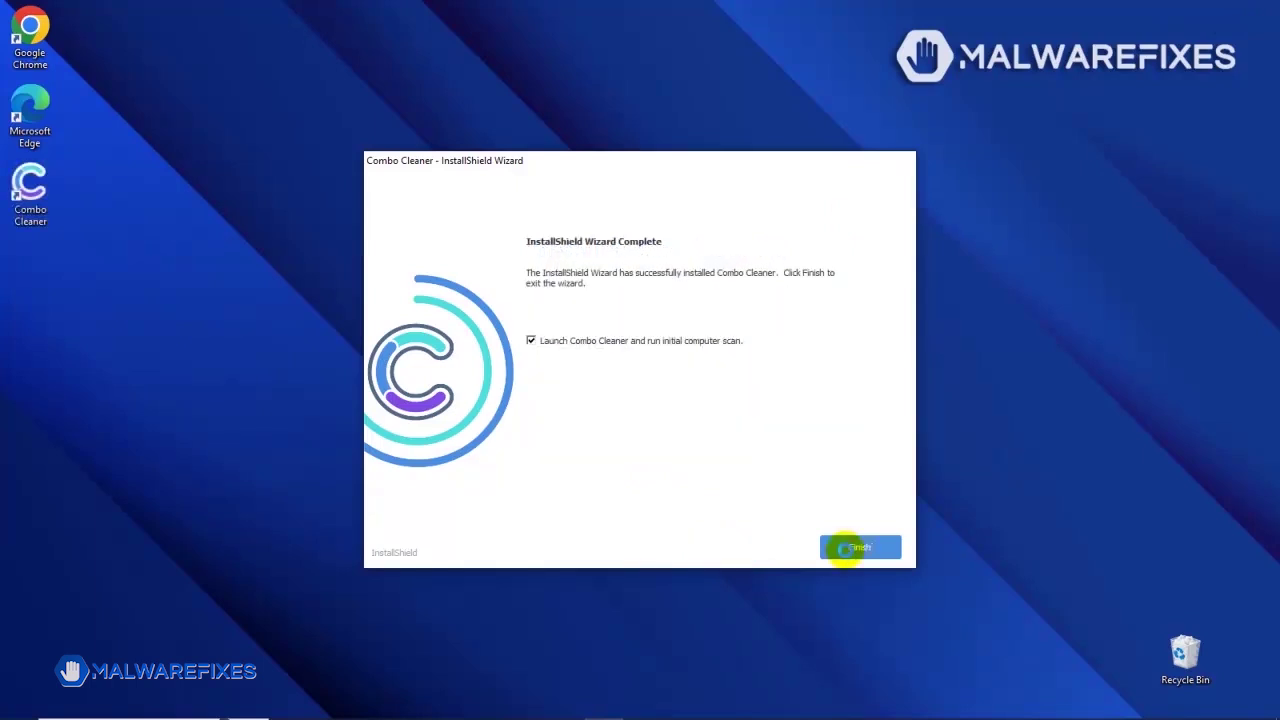
- Finish the InstallShield wizard with 'Launch Combo Cleaner and run initial computer scan' checked
click(860, 547)
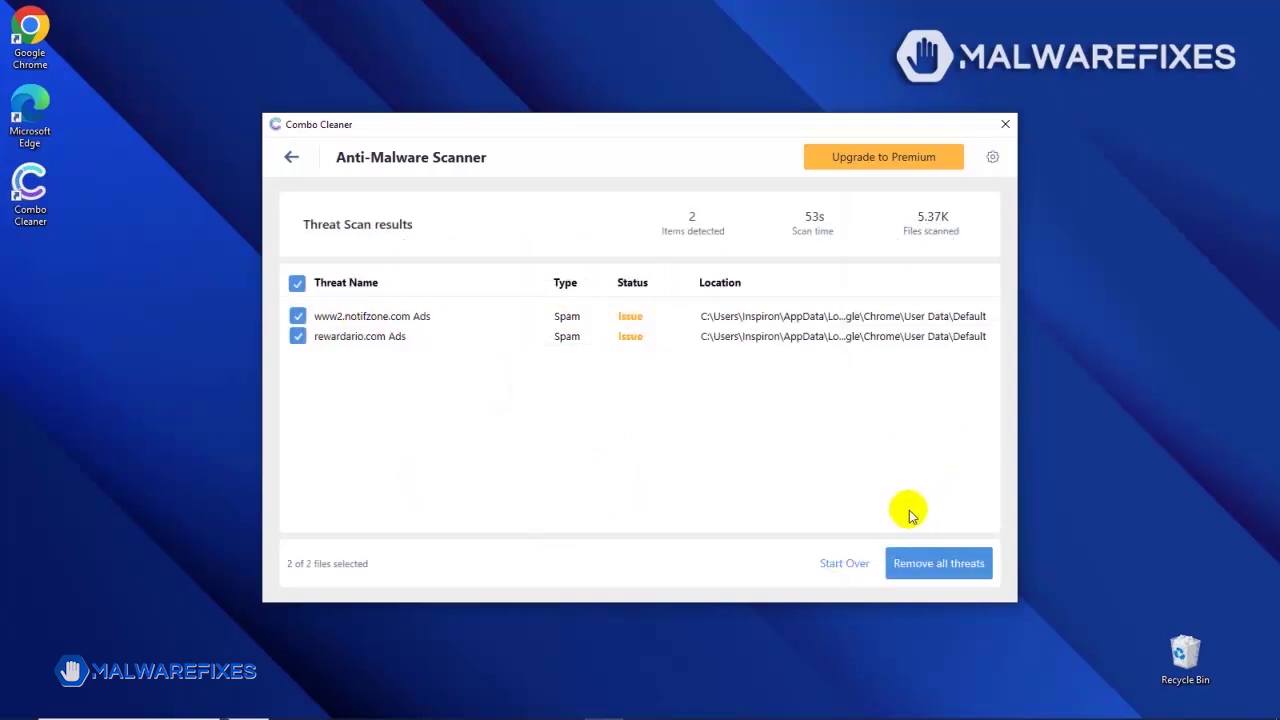
- Remove both detected threats, www2.notifzone.com Ads and rewardario.com Ads
click(940, 568)
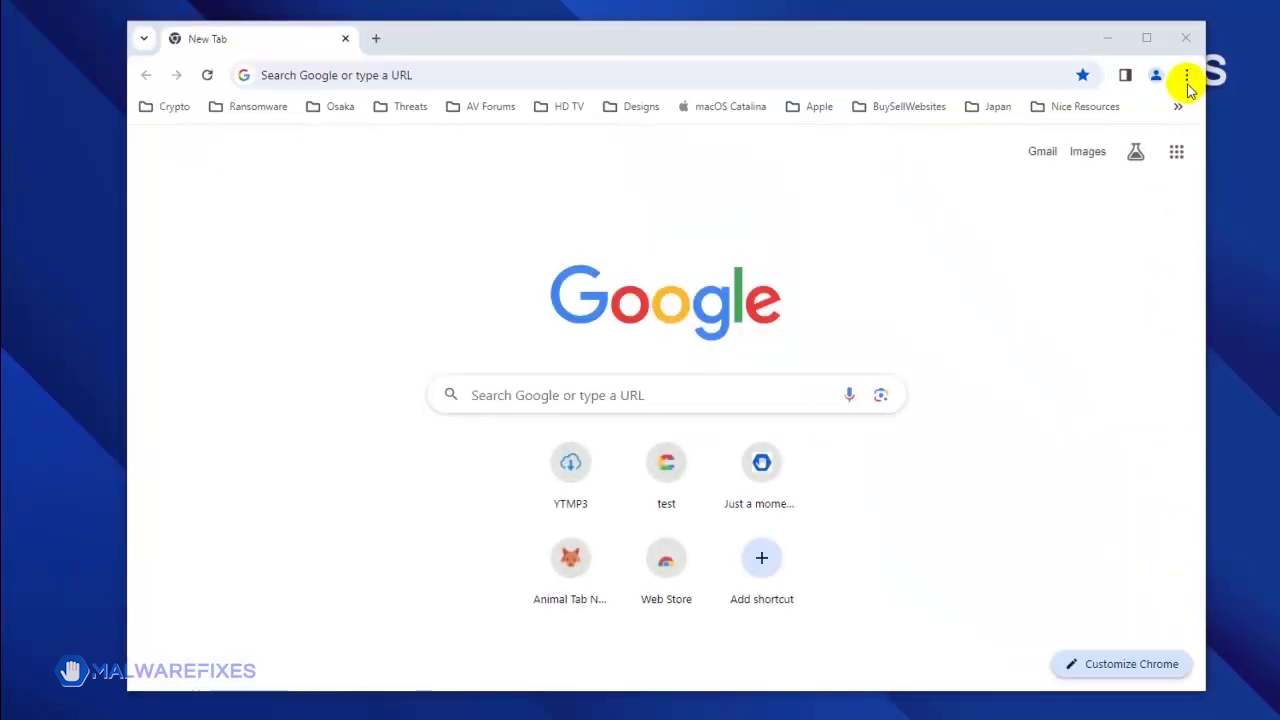
- Open Chrome's Notifications page under Settings > Privacy and security > Site settings
click(1186, 78)
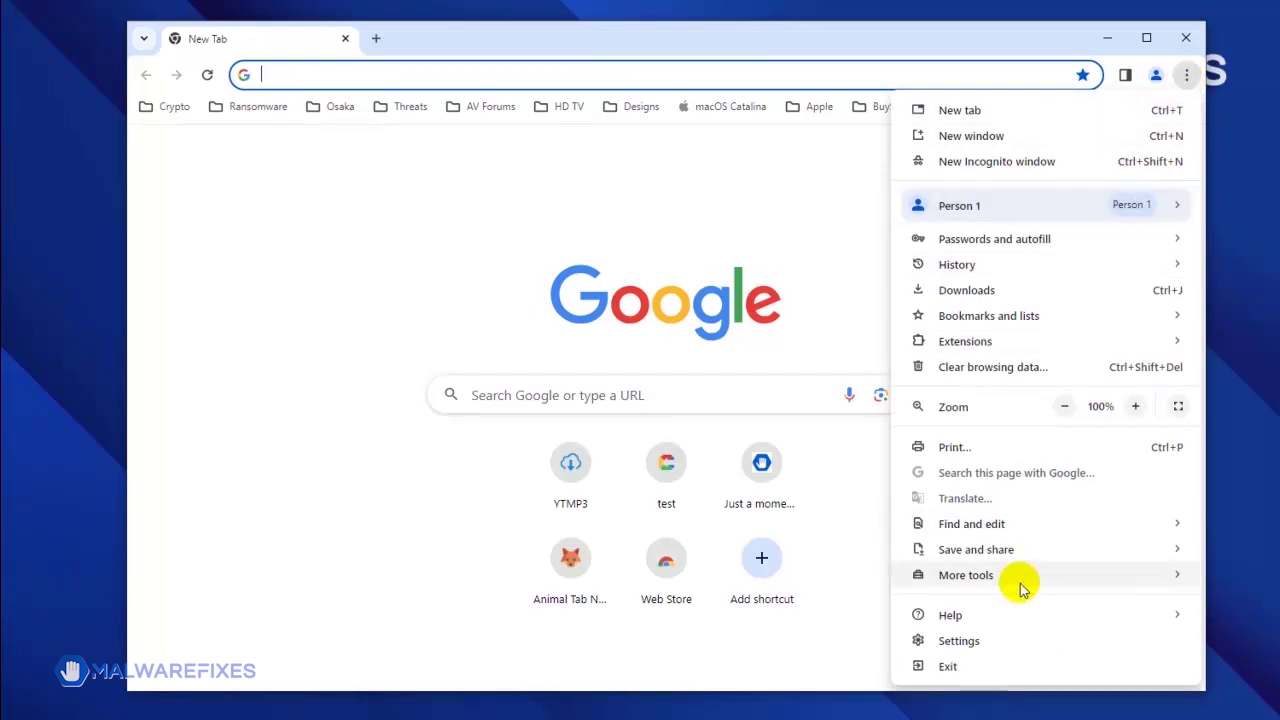
click(997, 643)
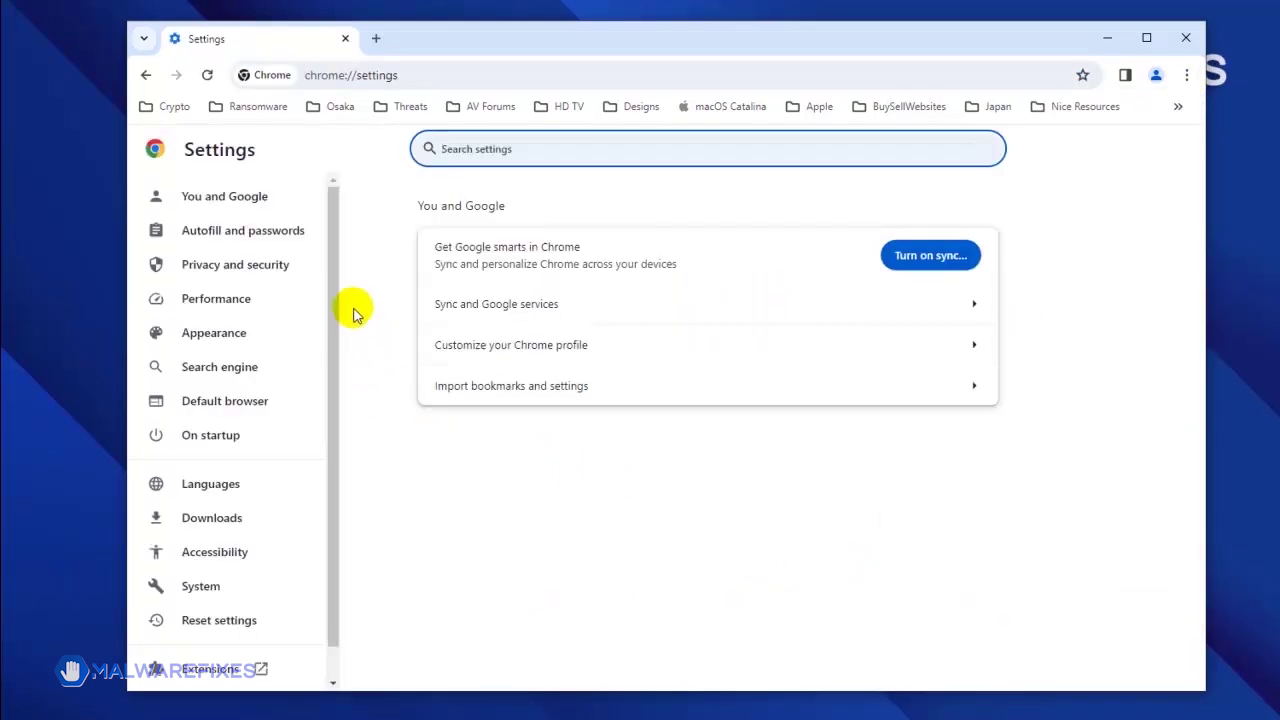
click(297, 274)
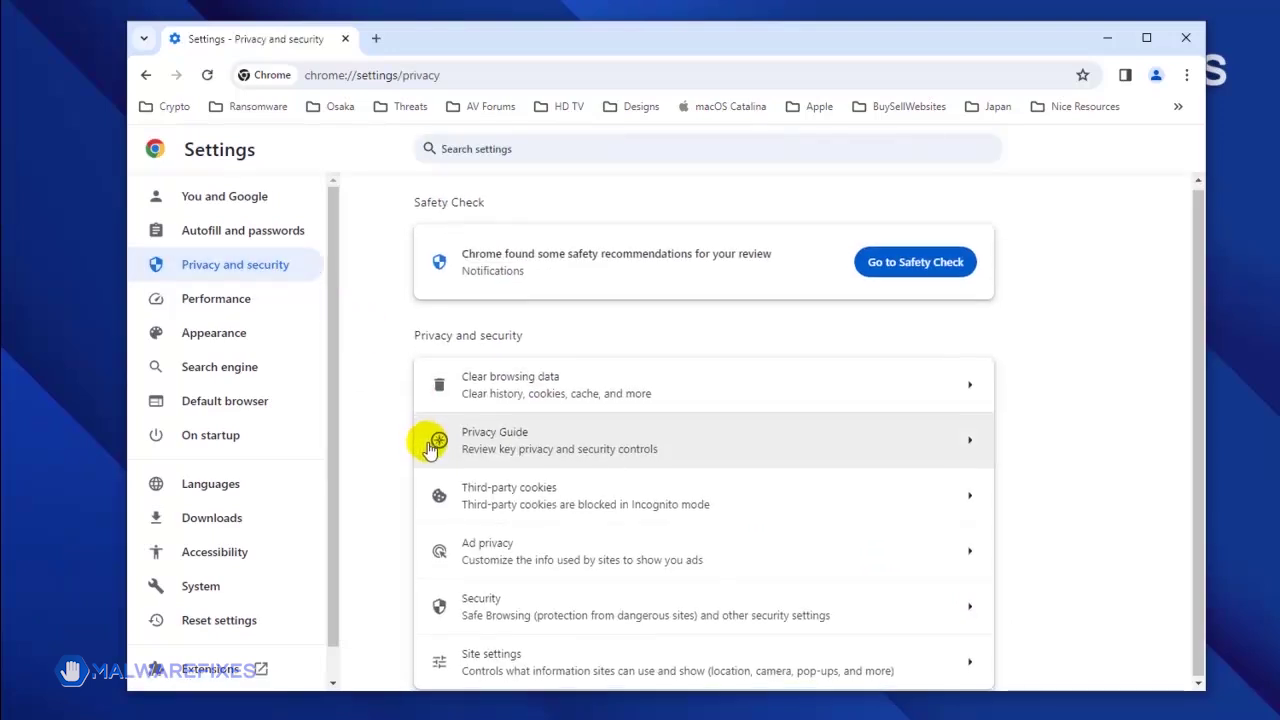
click(566, 664)
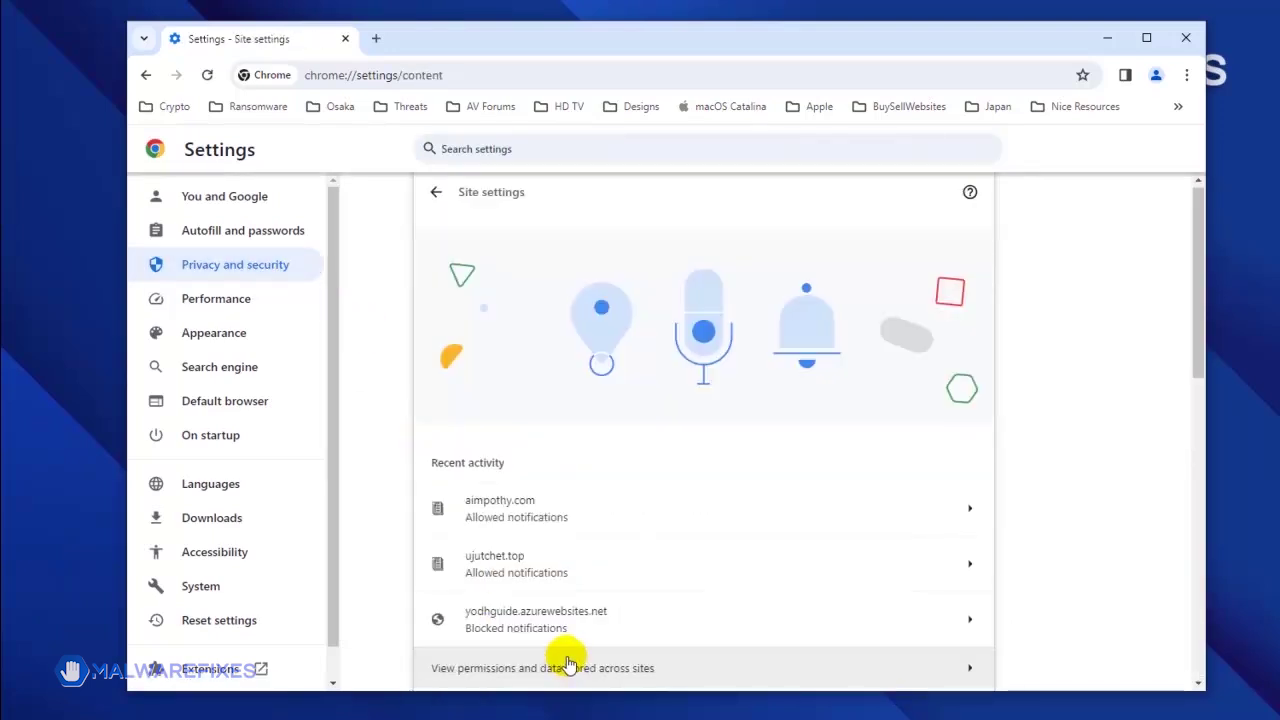
scroll(594, 598, down, 3)
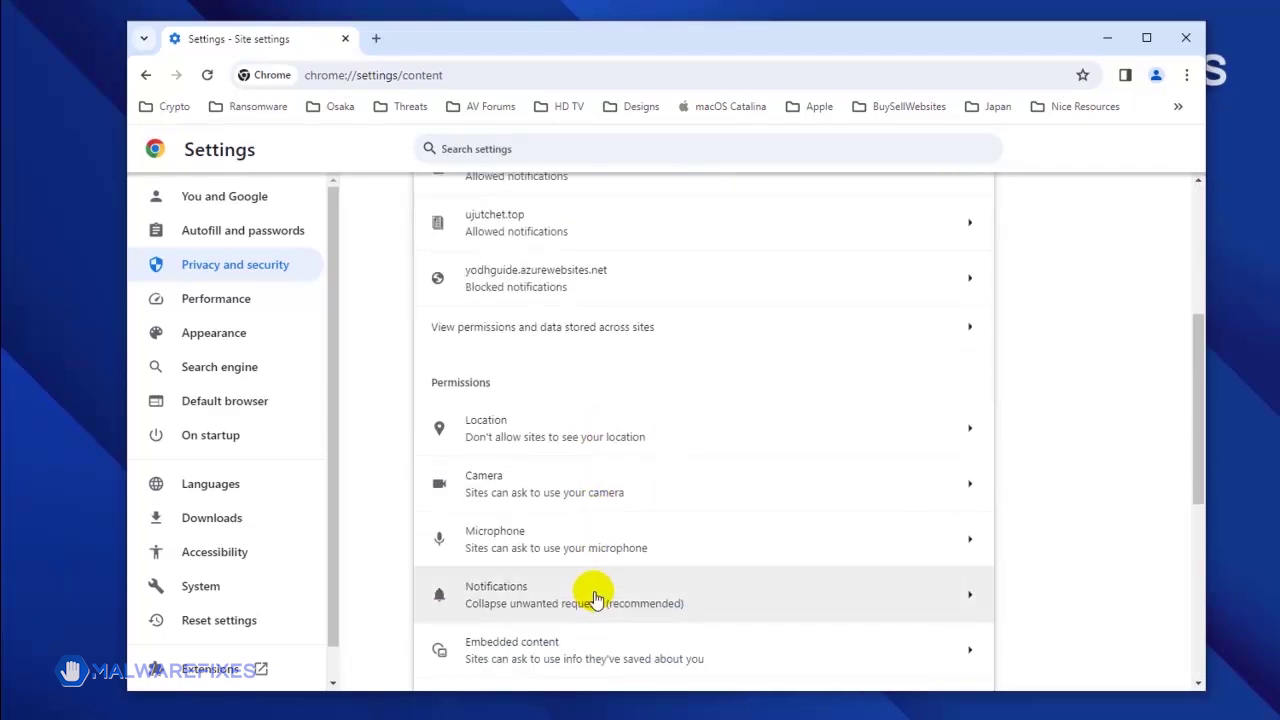
click(594, 598)
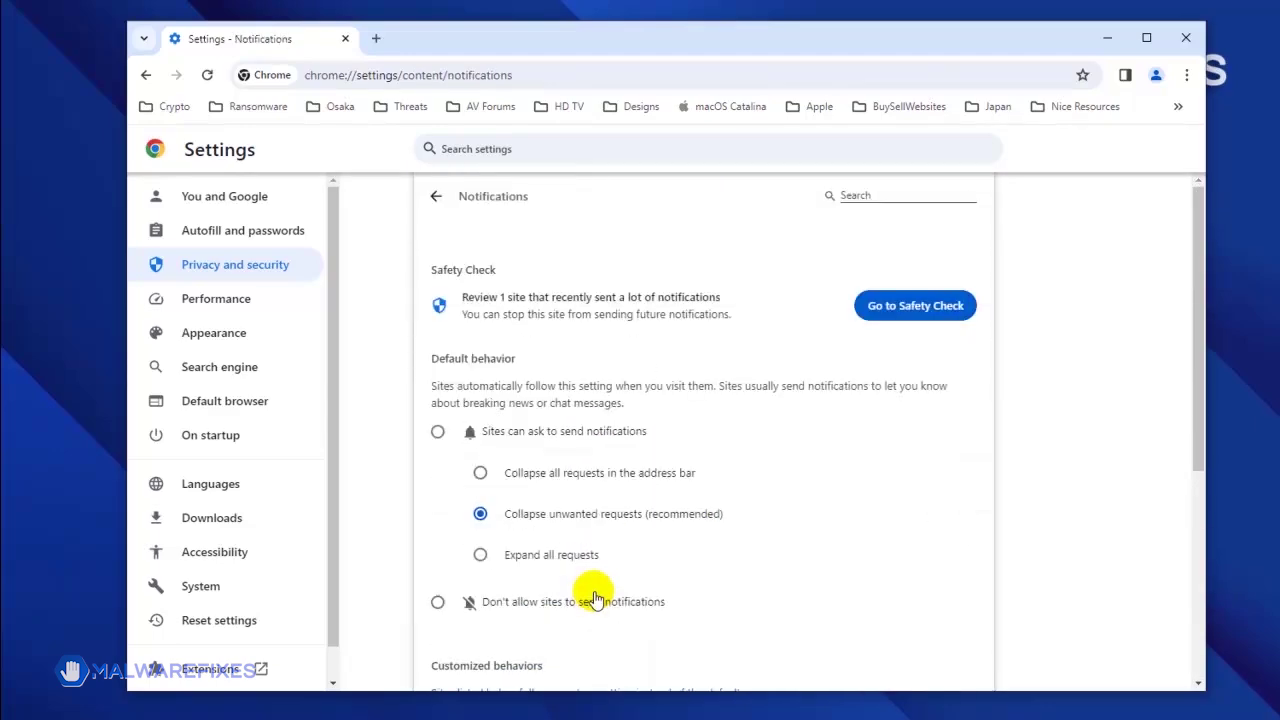
scroll(663, 577, down, 4)
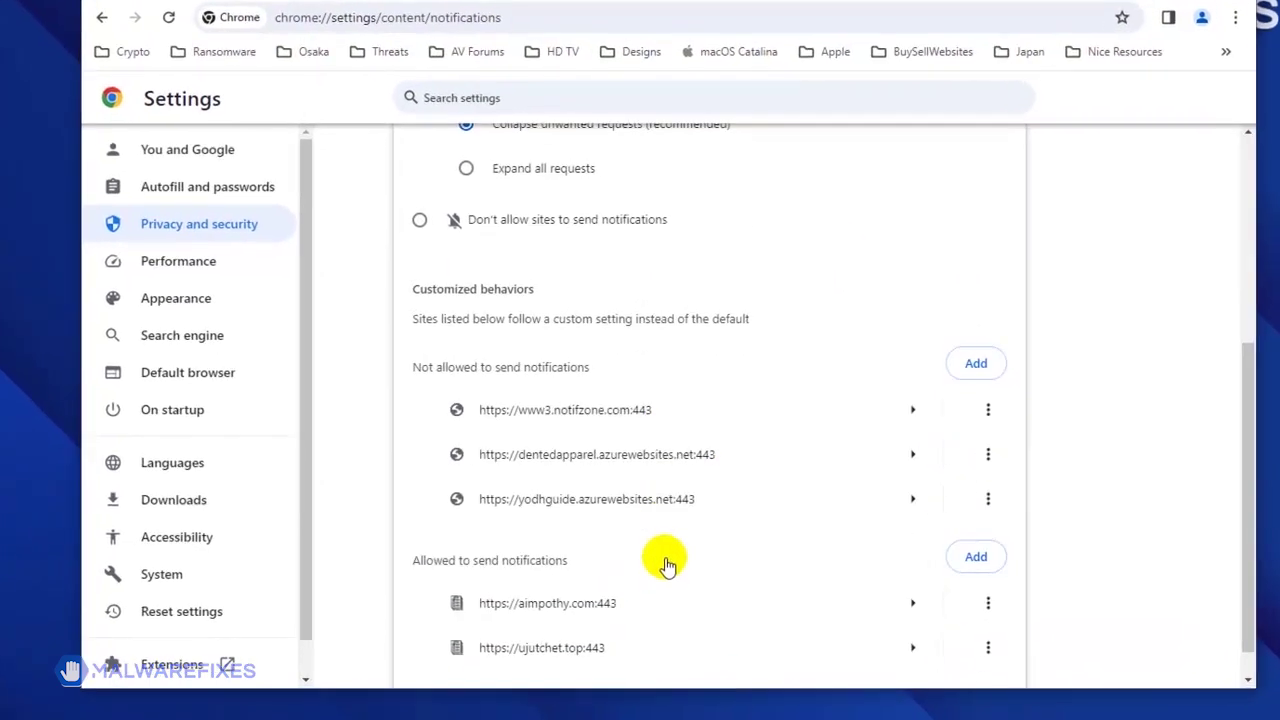
scroll(665, 560, down, 1)
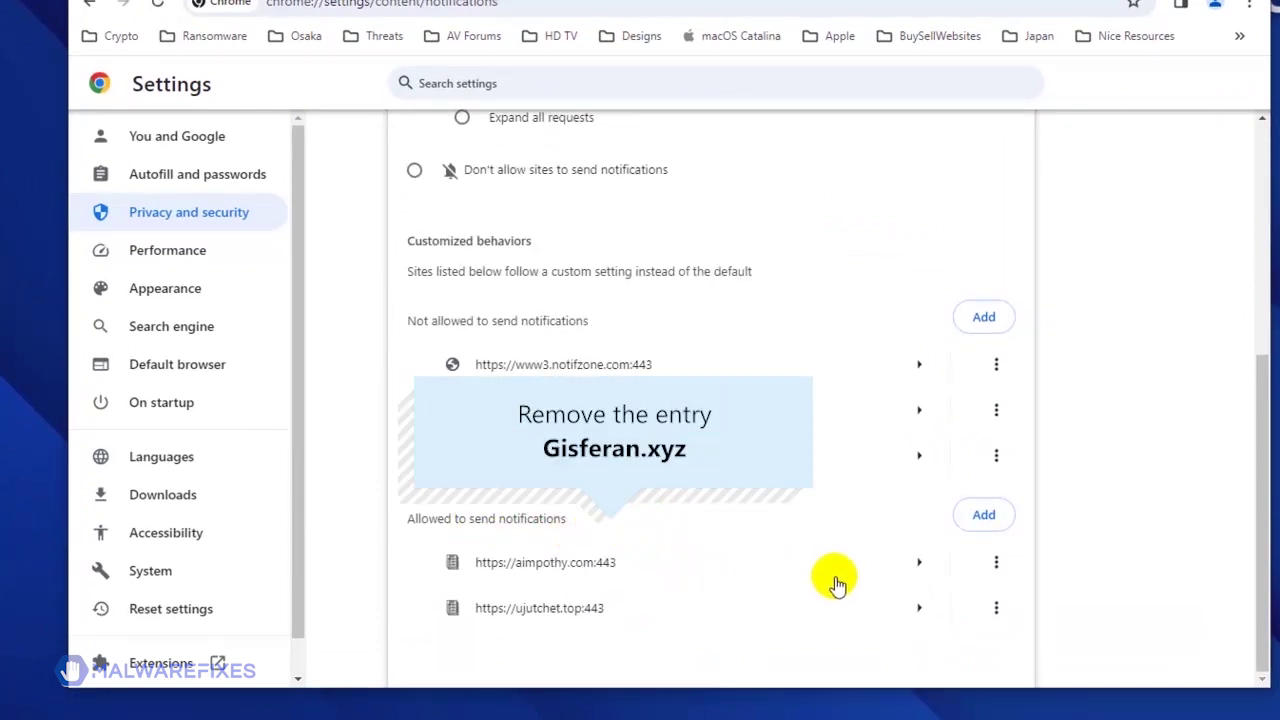
click(997, 566)
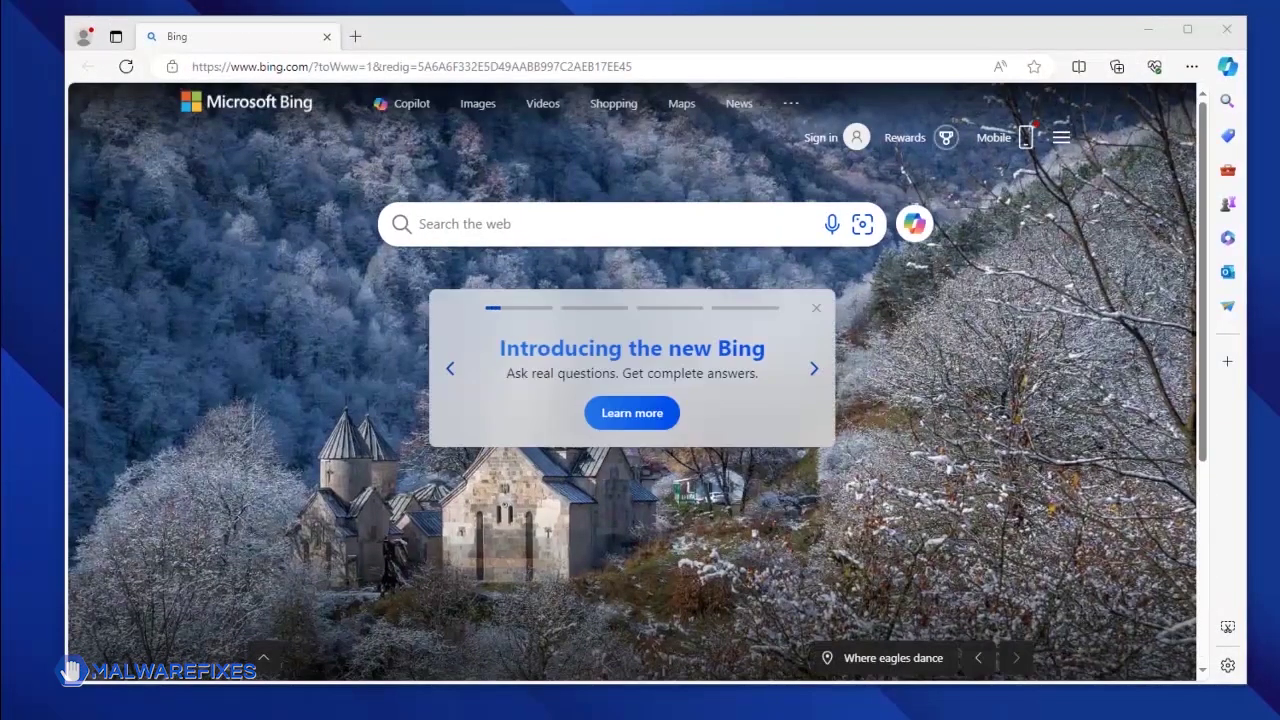
- Open Edge's Notifications permissions under Settings > Cookies and site permissions
click(1192, 68)
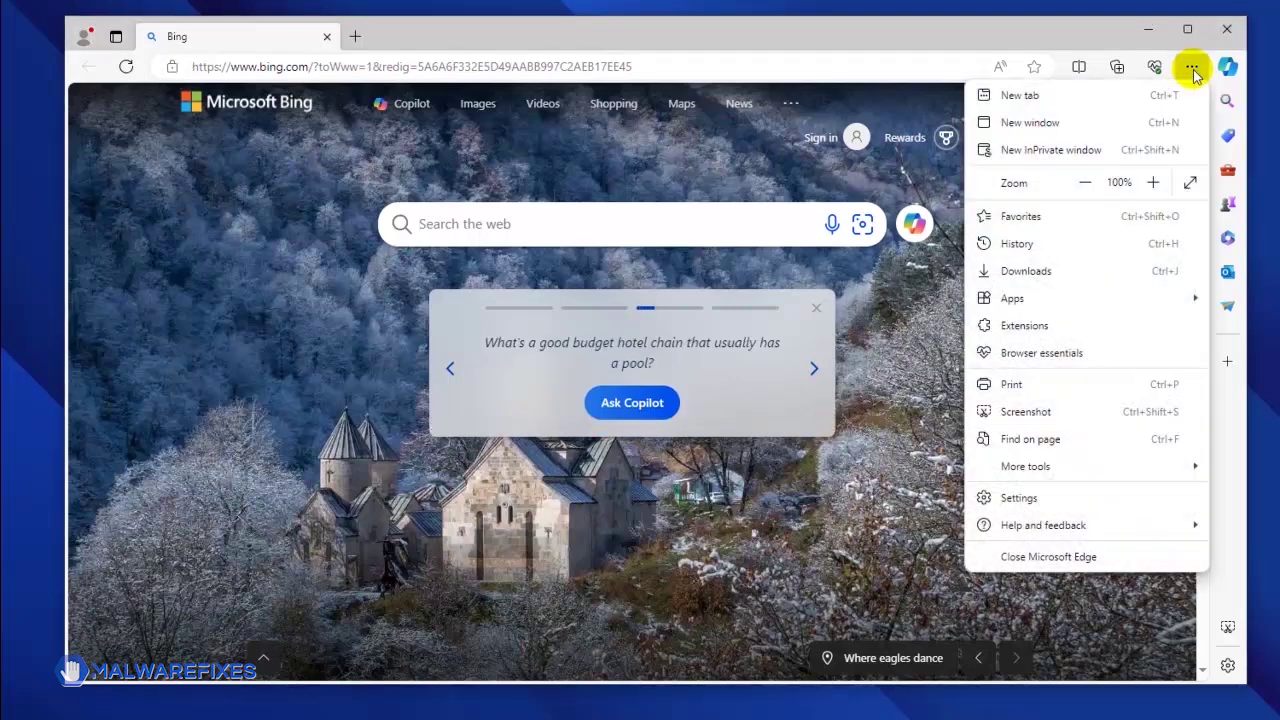
click(1062, 500)
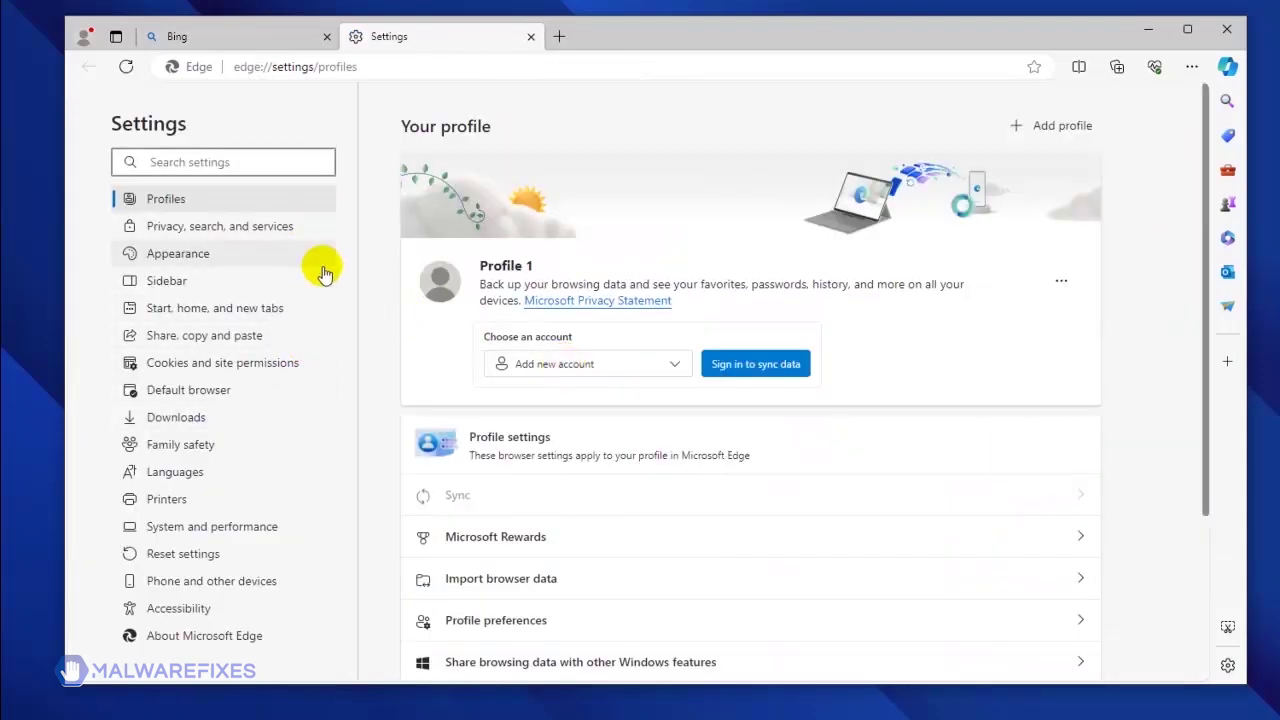
click(320, 370)
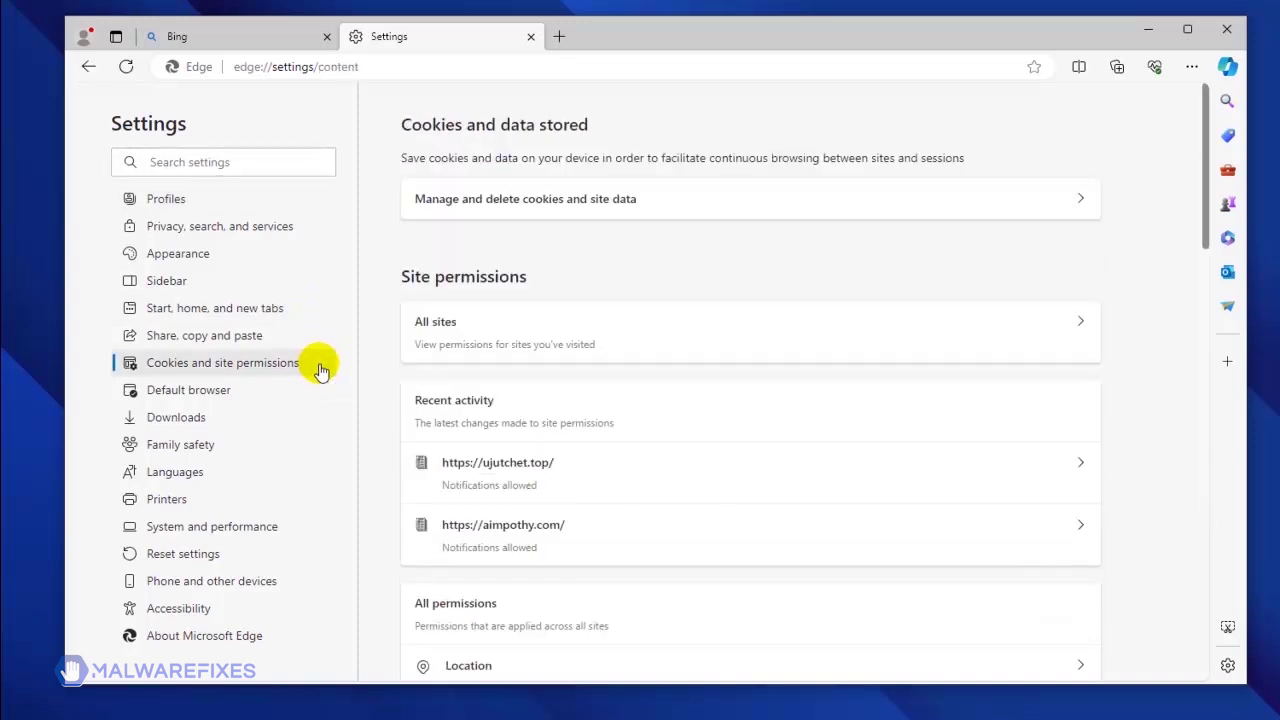
scroll(770, 480, down, 3)
scroll(770, 485, down, 3)
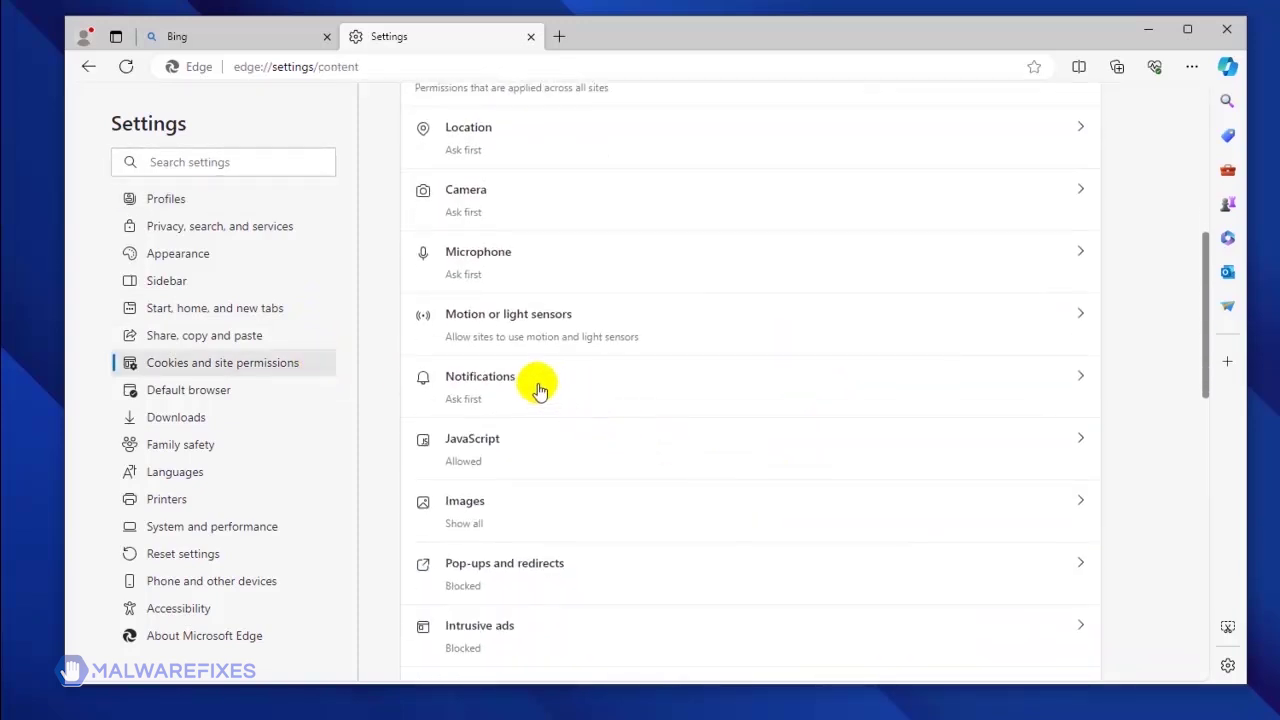
click(540, 389)
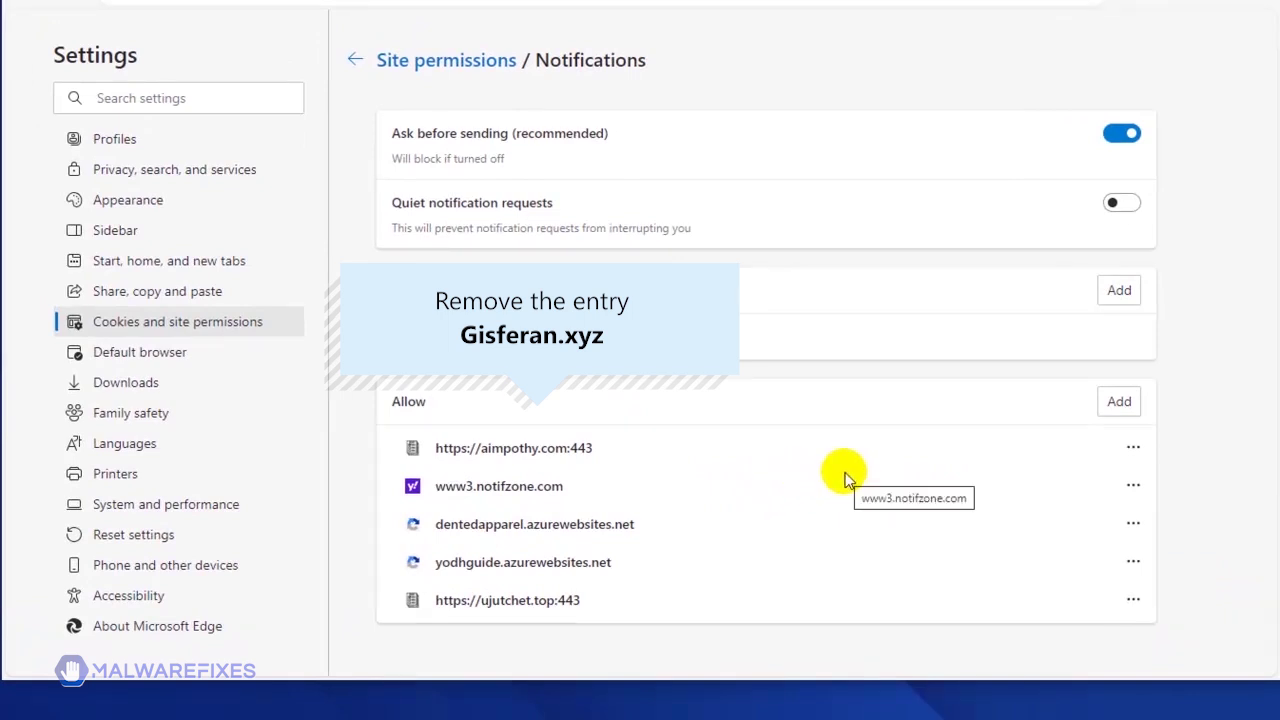
click(1133, 450)
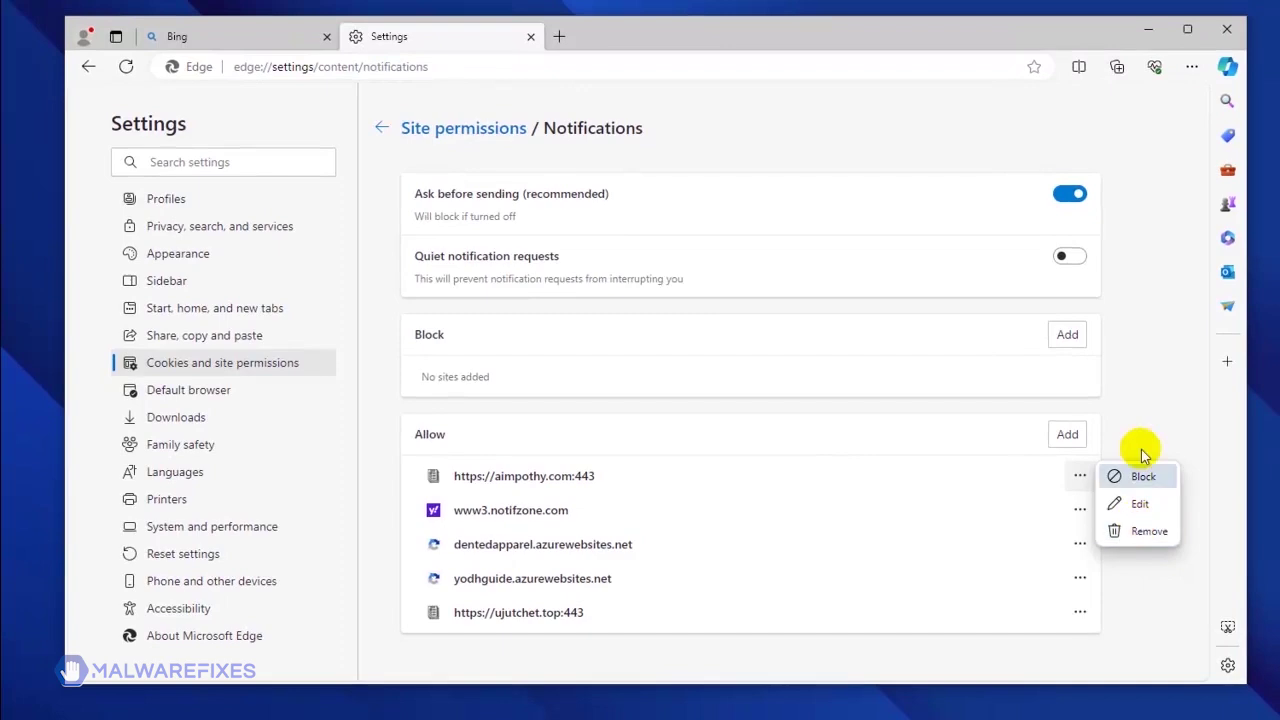
click(1230, 37)
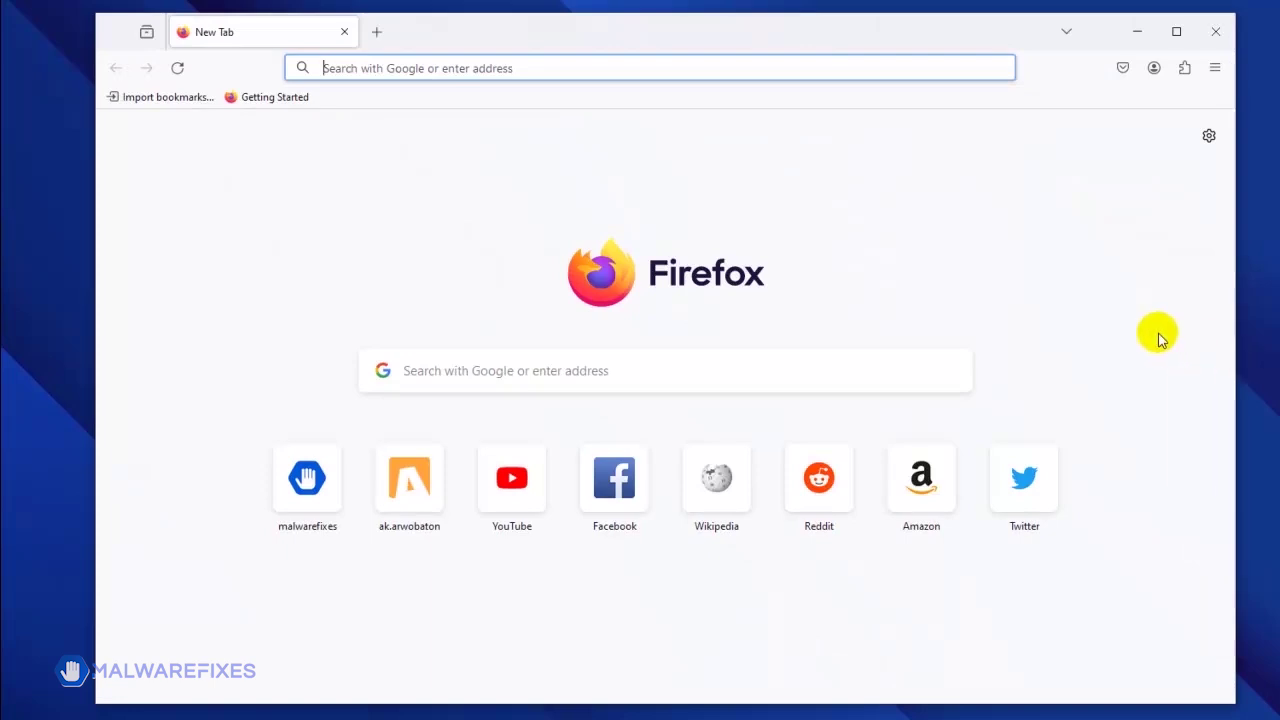
- Open Firefox's Privacy & Security Permissions and the Notifications settings dialog
click(1214, 70)
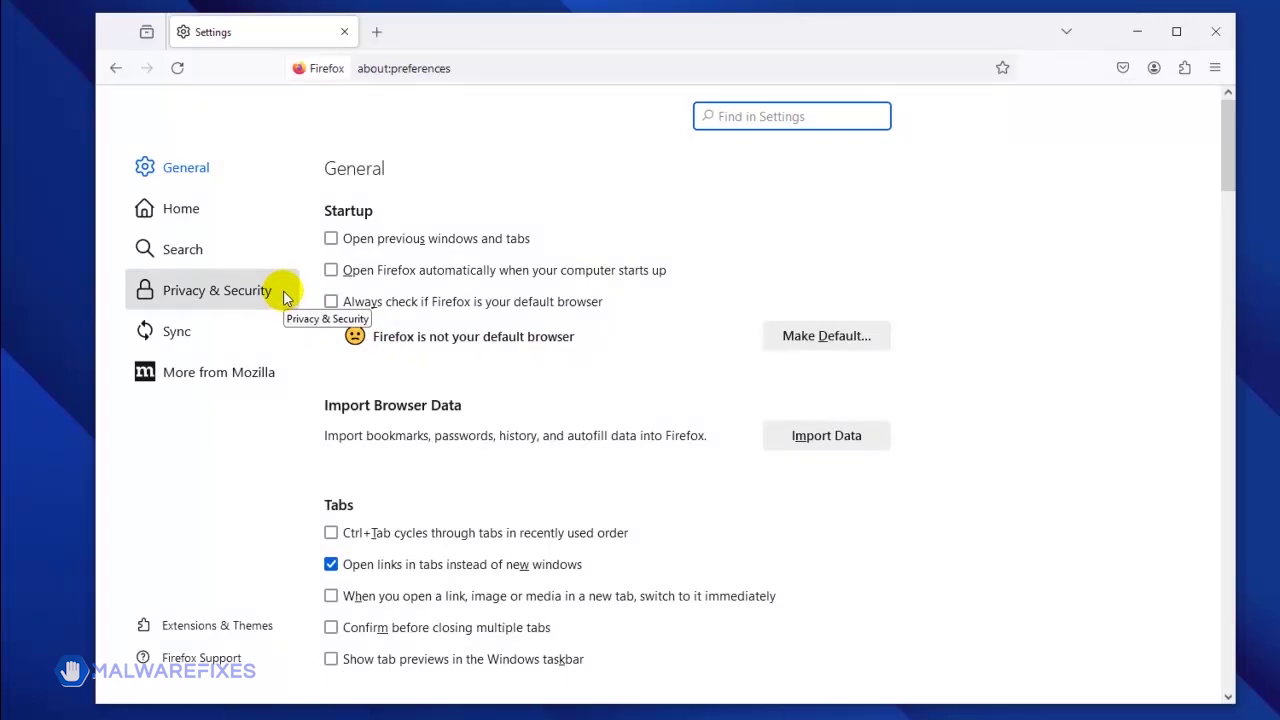
click(287, 297)
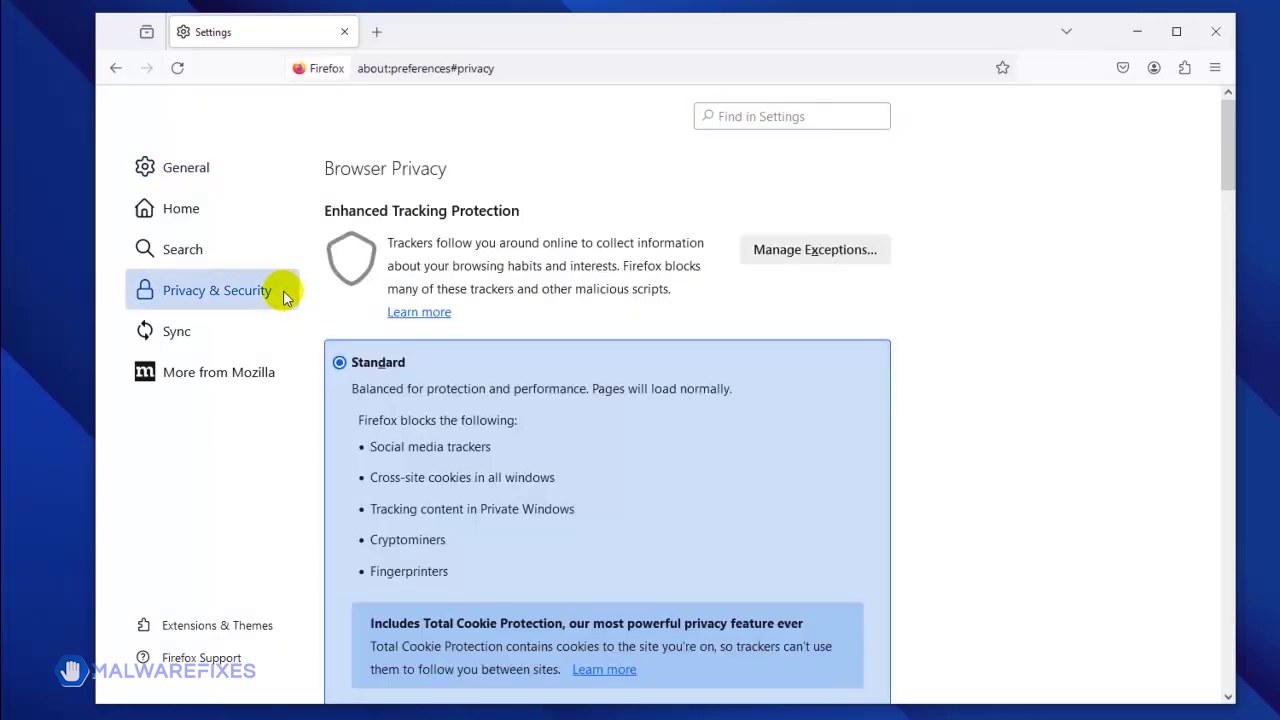
scroll(703, 416, down, 7)
scroll(706, 418, down, 5)
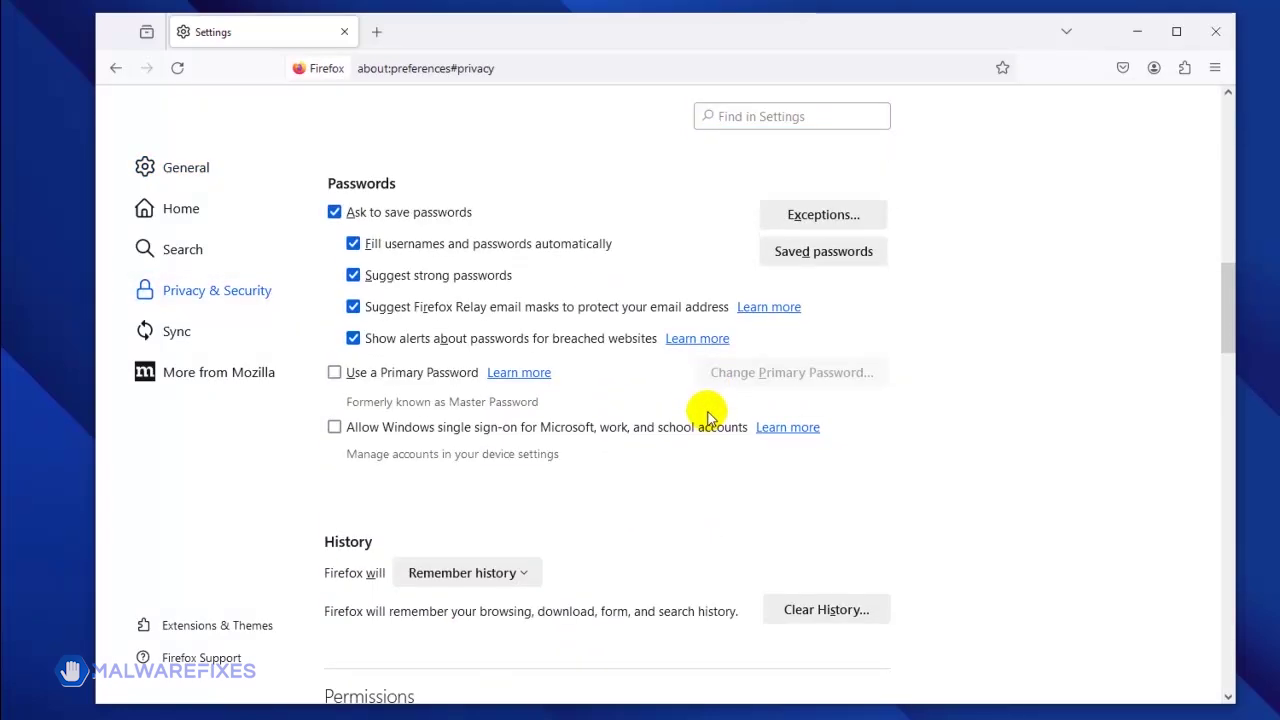
scroll(706, 418, down, 5)
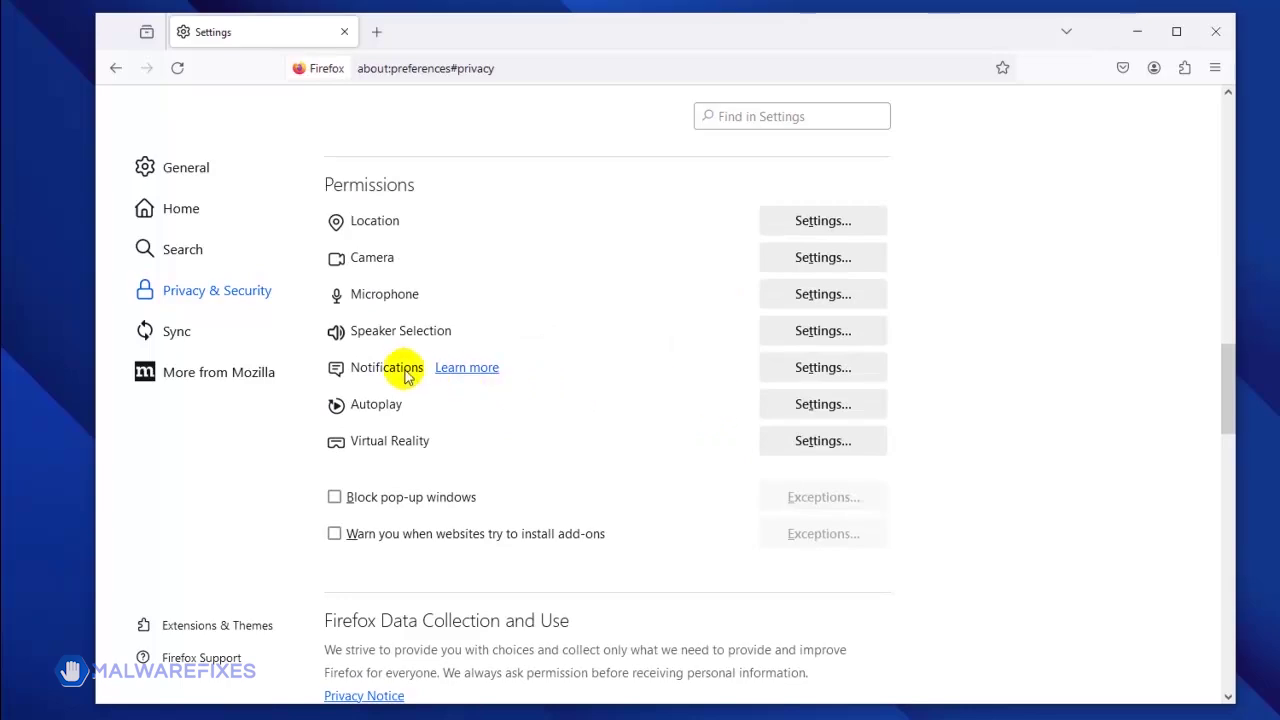
click(818, 370)
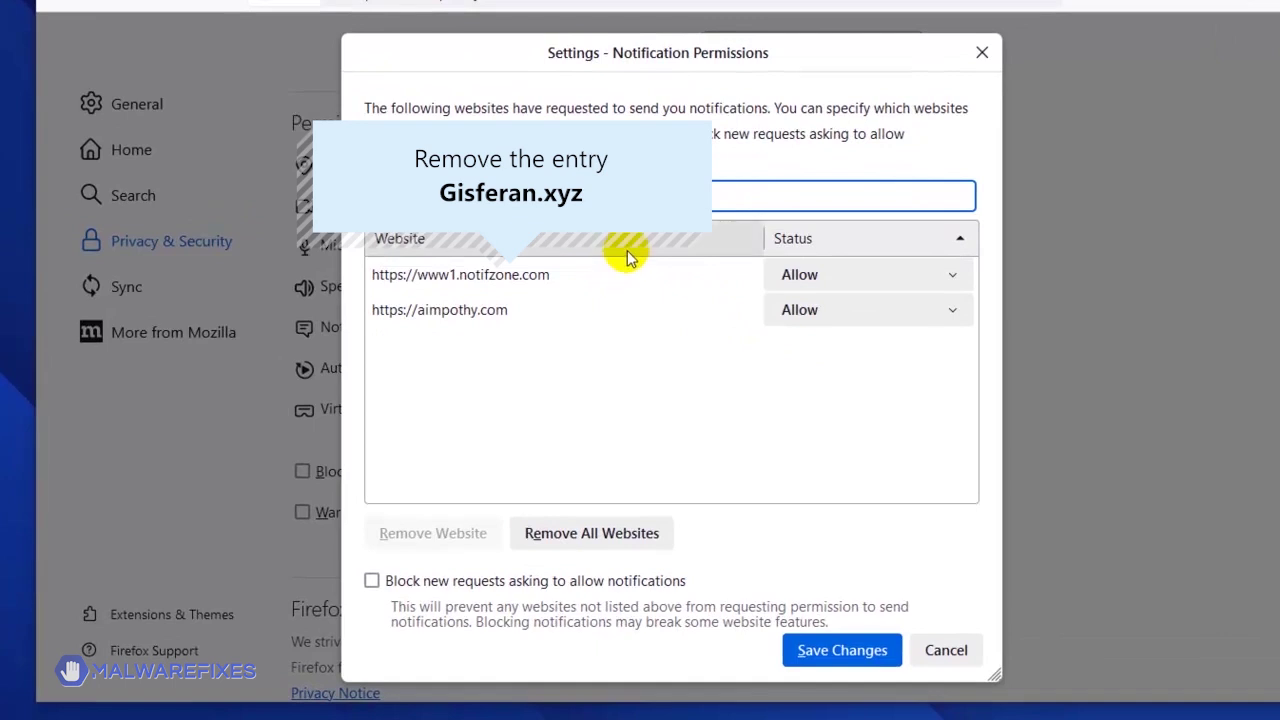
- Select www1.notifzone.com in Firefox's Notification Permissions website list
click(593, 280)
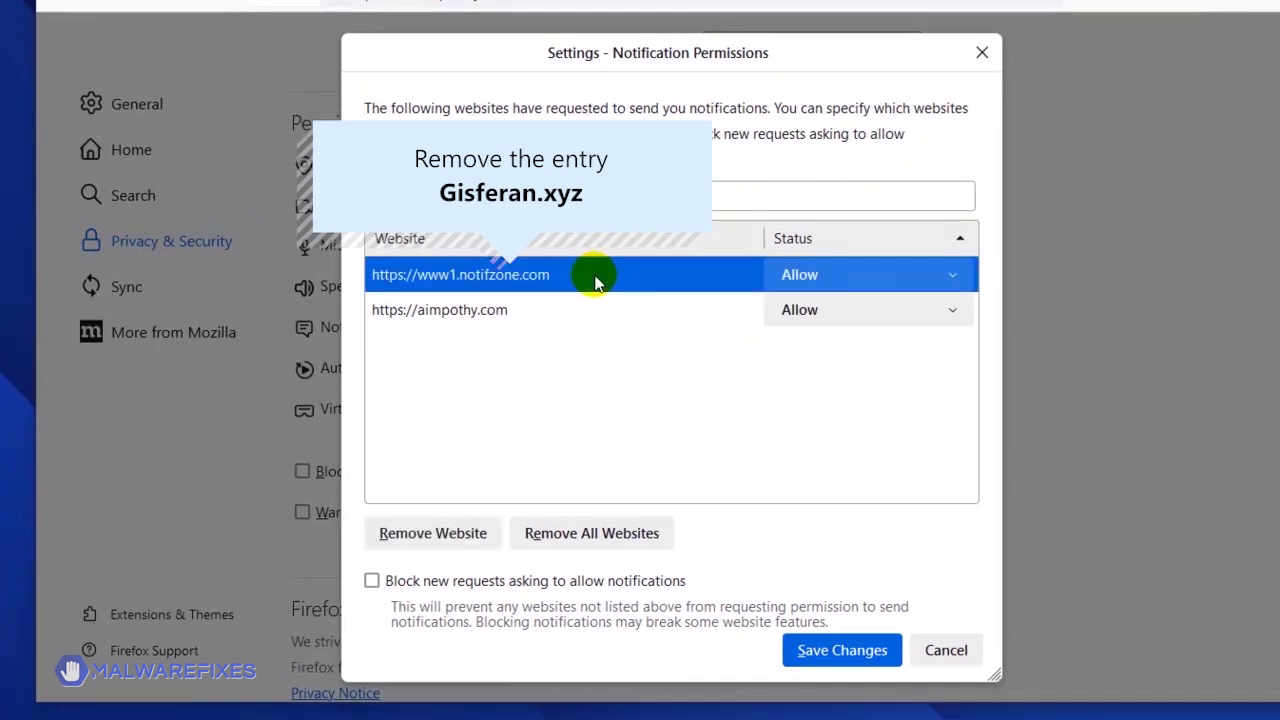